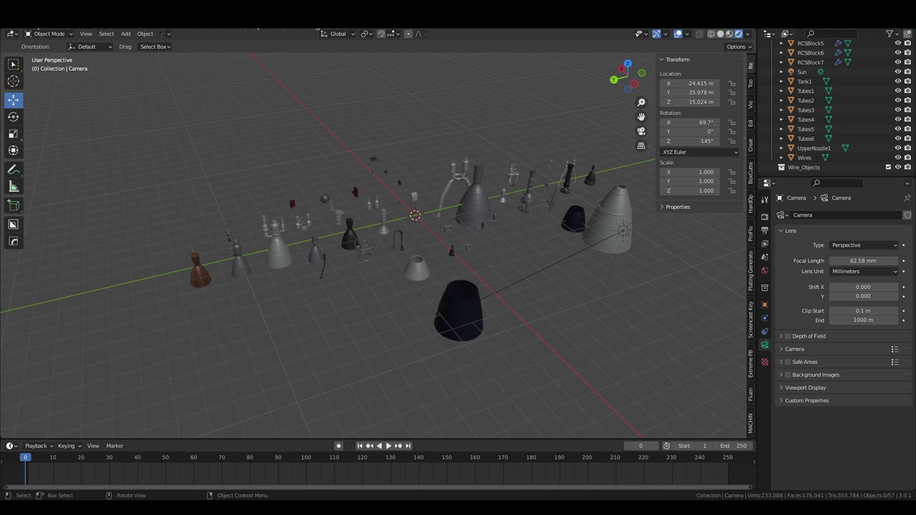
key(KP_6)
key(KP_6)
key(KP_6)
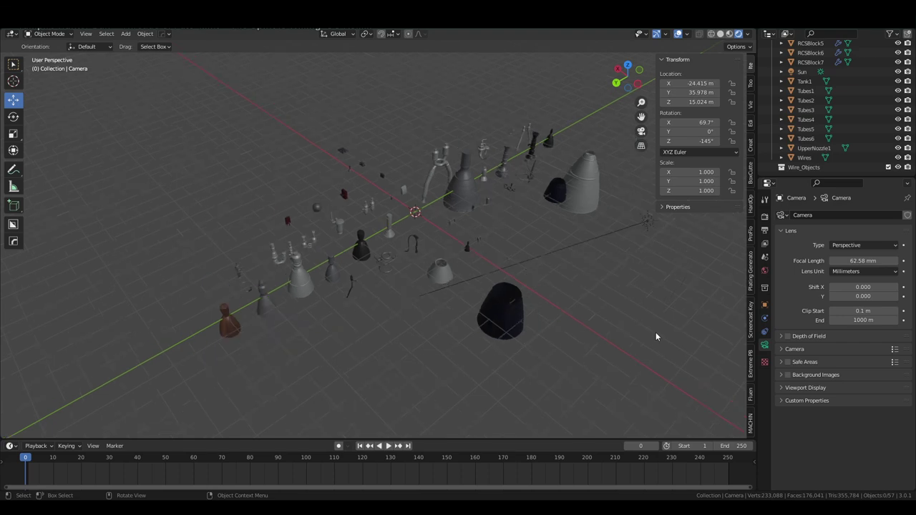
middle_drag(655, 332, 648, 328)
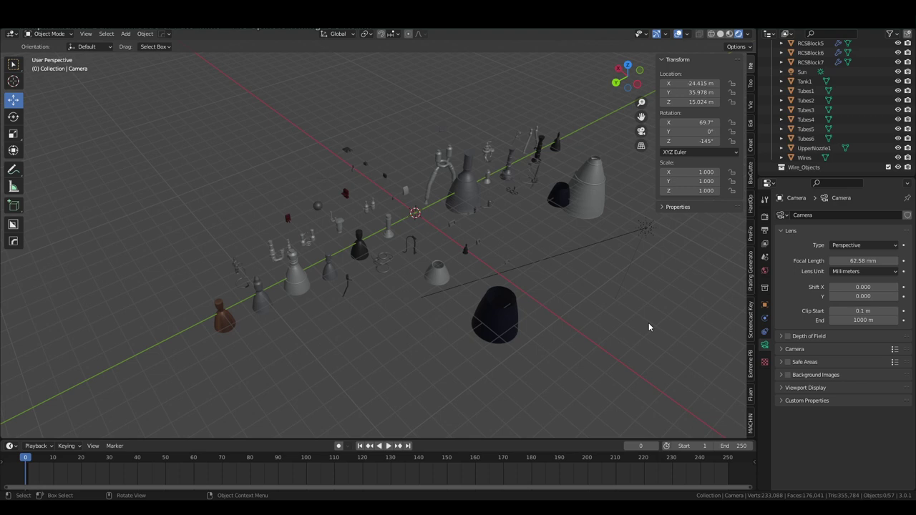
middle_drag(649, 327, 639, 323)
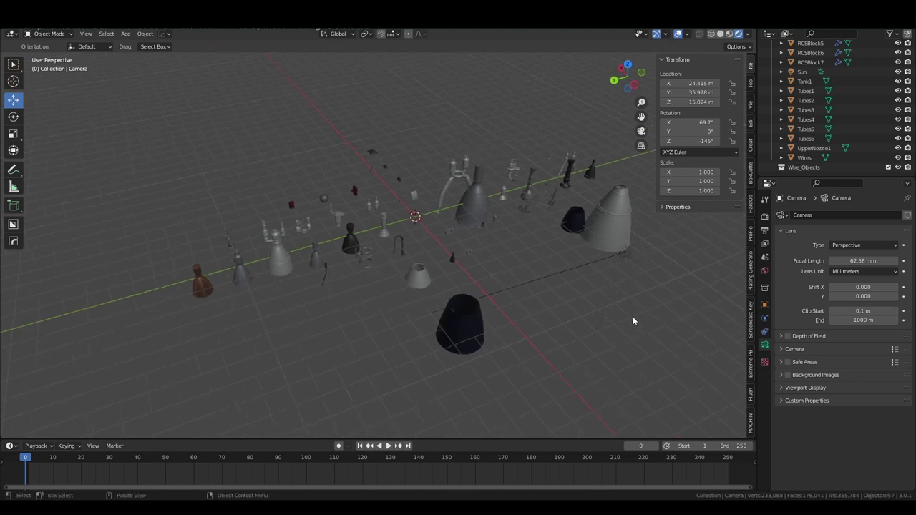
mouse_move(632, 315)
middle_down()
mouse_move(619, 318)
mouse_move(632, 317)
middle_up()
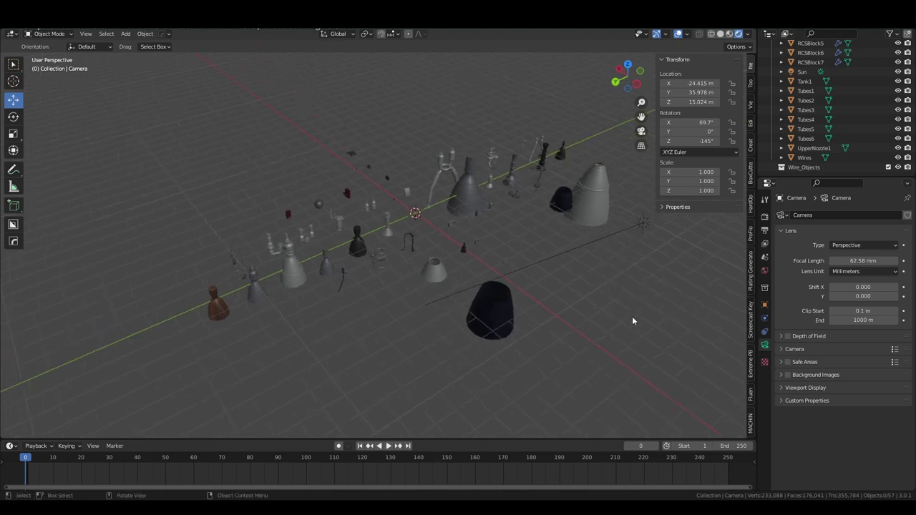
Select the engine chambers Chamber5, Chamber10 and Chamber1 one after another in the parts layout to inspect them.
scroll(633, 320, up, 4)
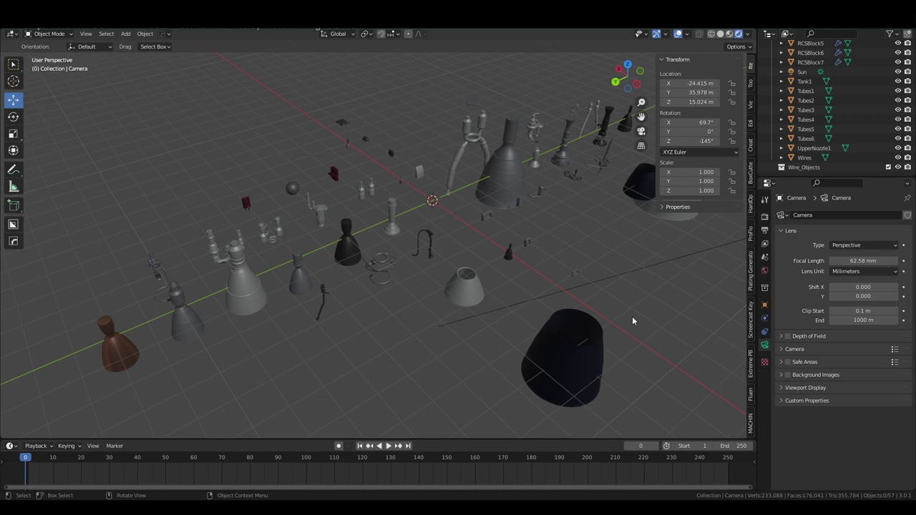
click(320, 215)
click(247, 290)
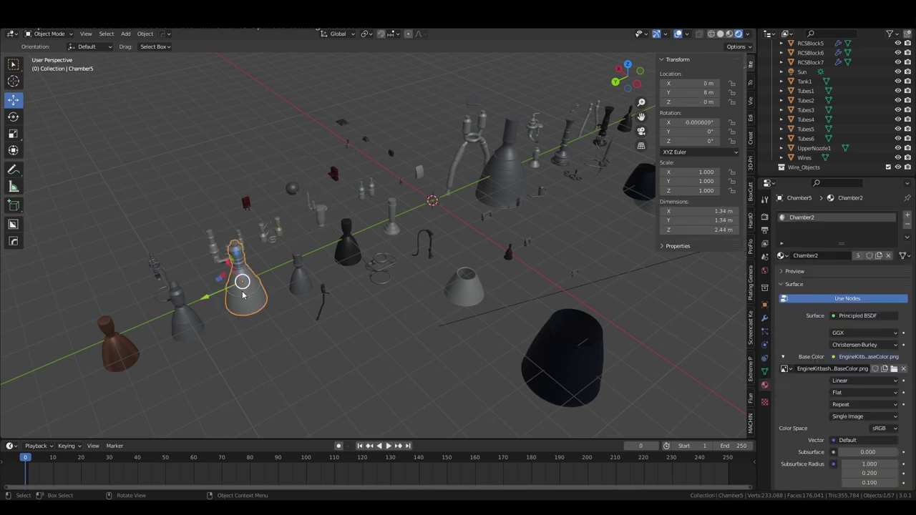
click(182, 335)
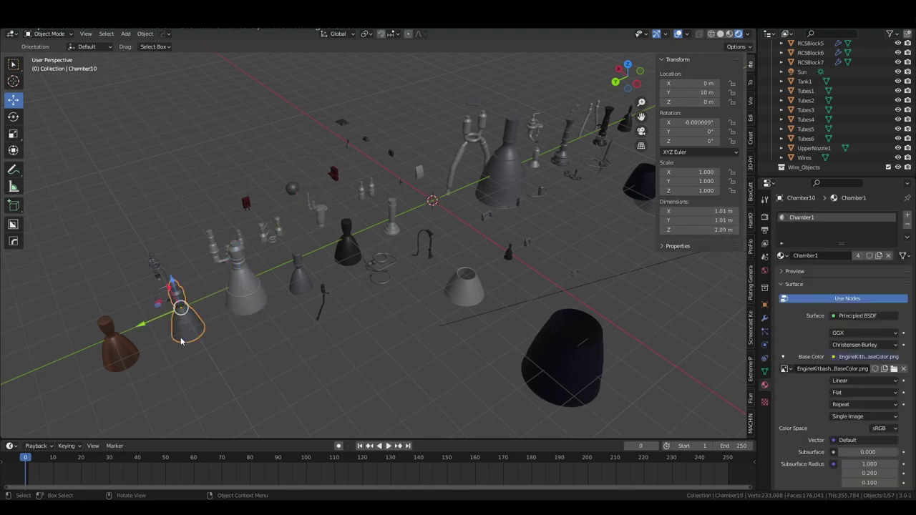
click(346, 247)
click(390, 228)
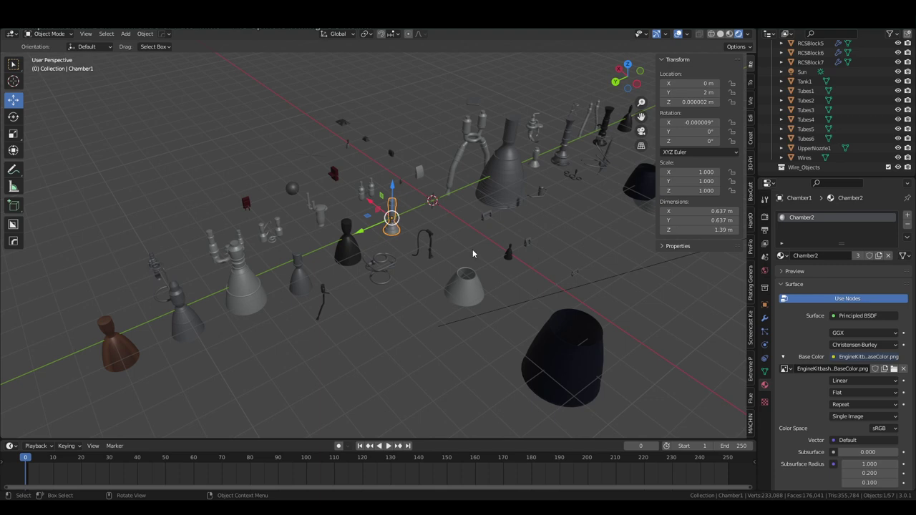
Select the open light grey nozzle and the dark Nozzle2, and examine the nozzle parts from another side.
click(457, 291)
scroll(514, 330, down, 2)
middle_drag(520, 325, 586, 193)
click(585, 192)
middle_drag(584, 270, 496, 264)
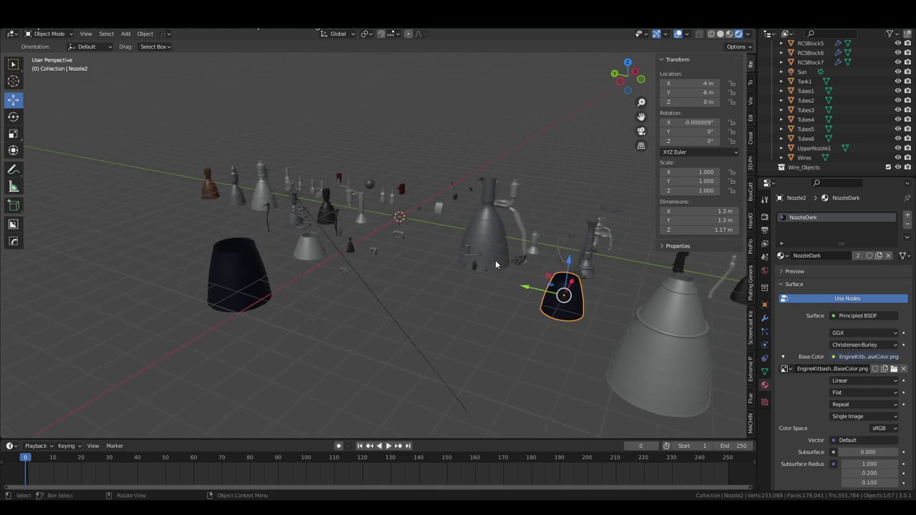
click(278, 272)
Select Chamber5, Chamber10 and the copper Chamber11 in turn to review the chamber row.
middle_drag(280, 284, 356, 286)
click(241, 265)
click(179, 282)
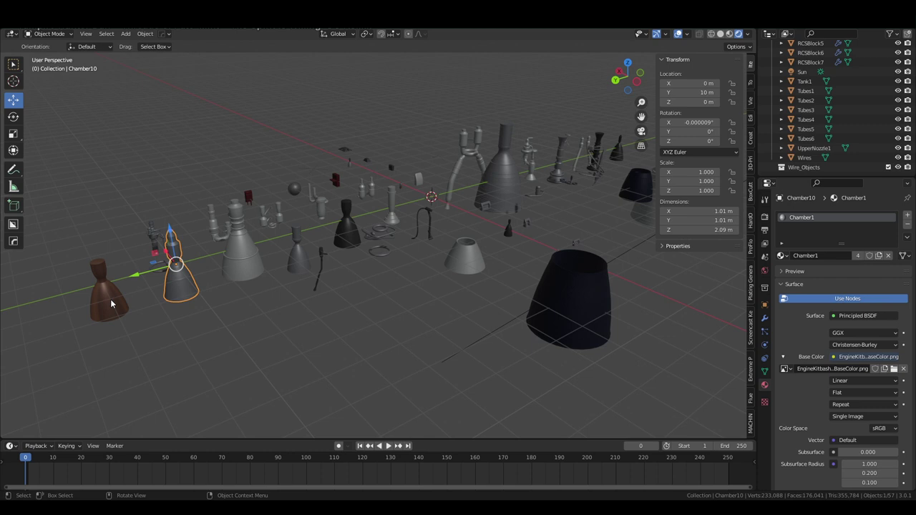
click(111, 304)
Inspect the pump parts behind the chambers up close, selecting Pump7.
middle_drag(167, 306, 290, 328)
scroll(290, 333, up, 2)
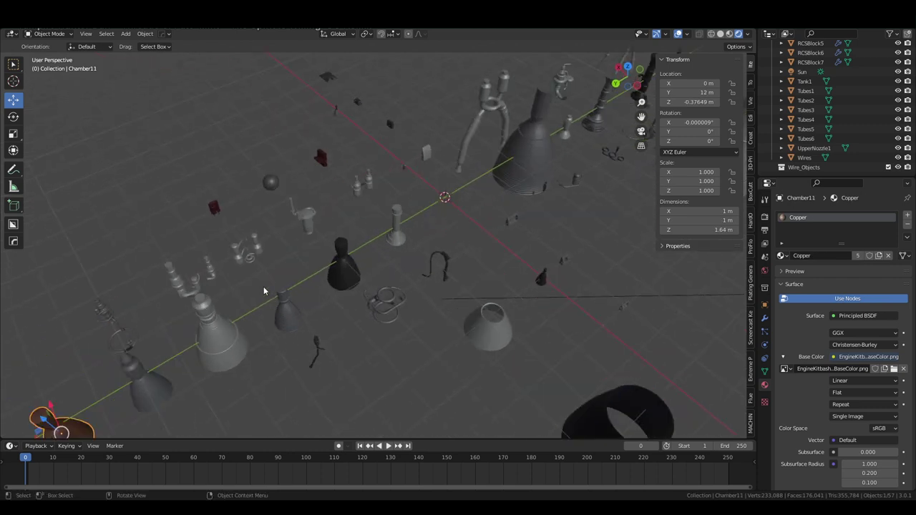
click(184, 285)
click(217, 270)
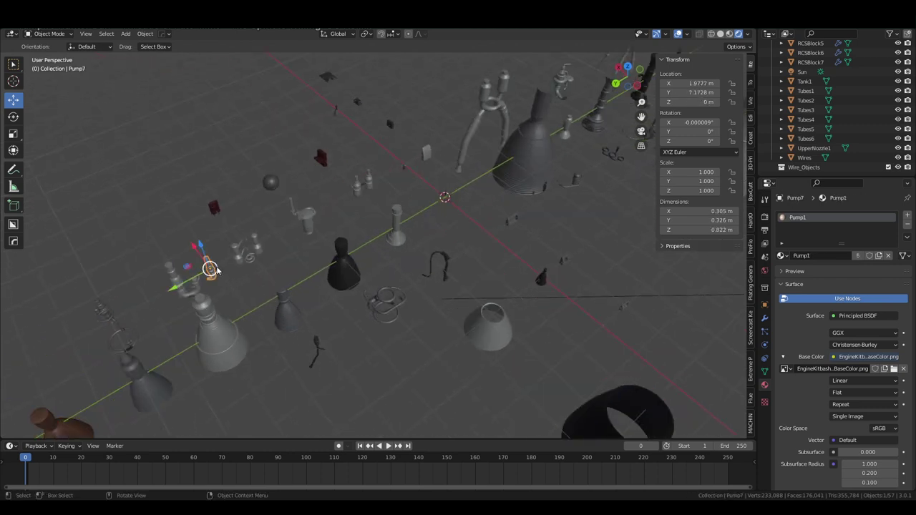
Examine the small parts along the X axis up close, selecting Cylinder.002 and the tiny RCS1 thruster.
middle_drag(335, 236, 378, 176)
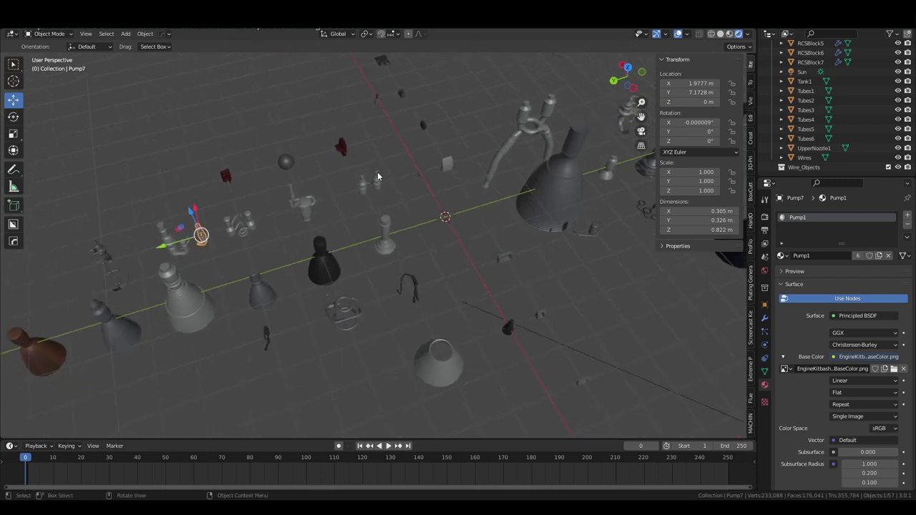
scroll(422, 181, up, 2)
scroll(490, 182, up, 6)
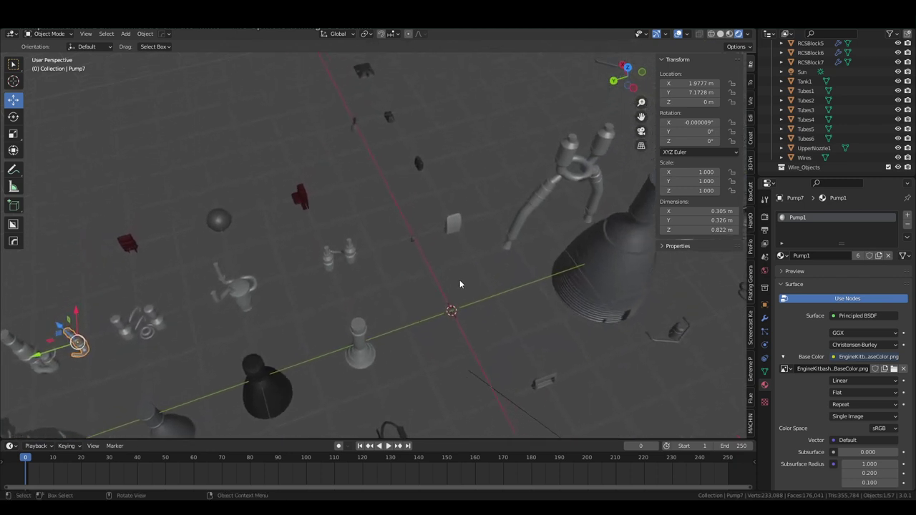
middle_drag(466, 281, 441, 234)
click(487, 182)
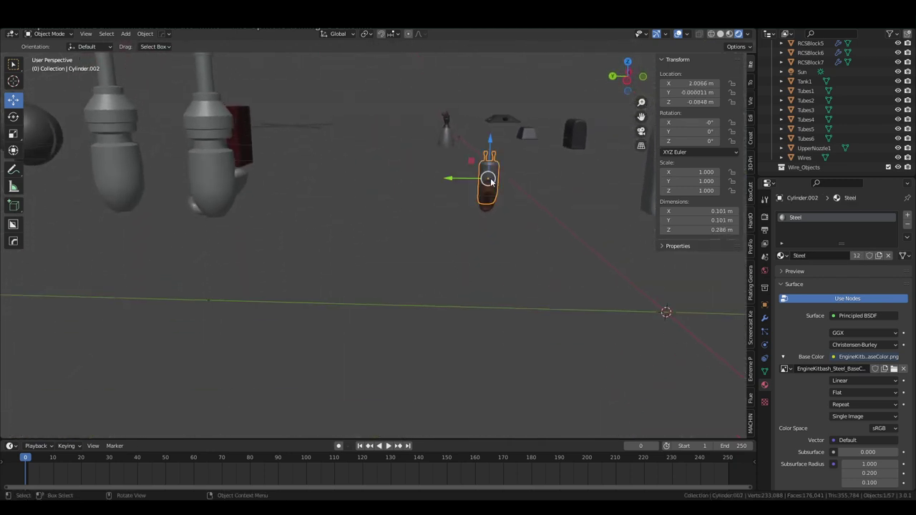
click(447, 134)
middle_drag(452, 139, 543, 272)
click(539, 247)
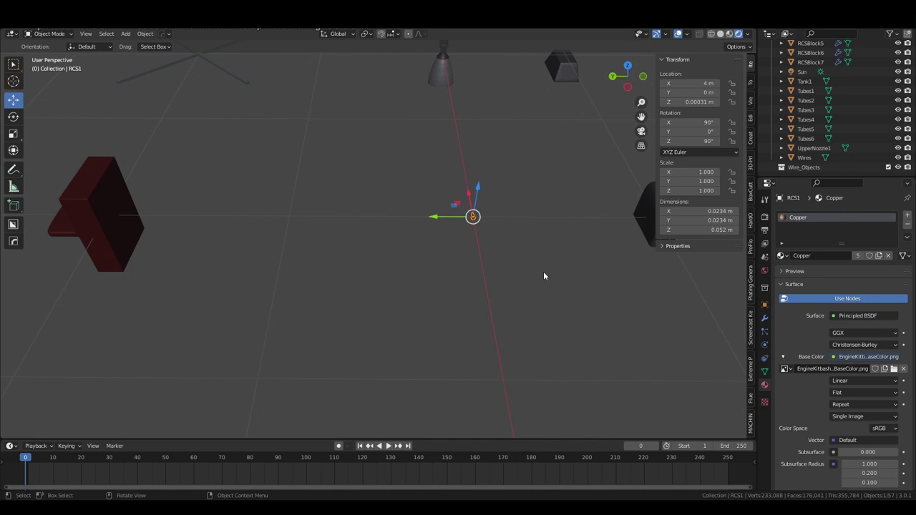
scroll(543, 274, down, 6)
scroll(444, 286, down, 2)
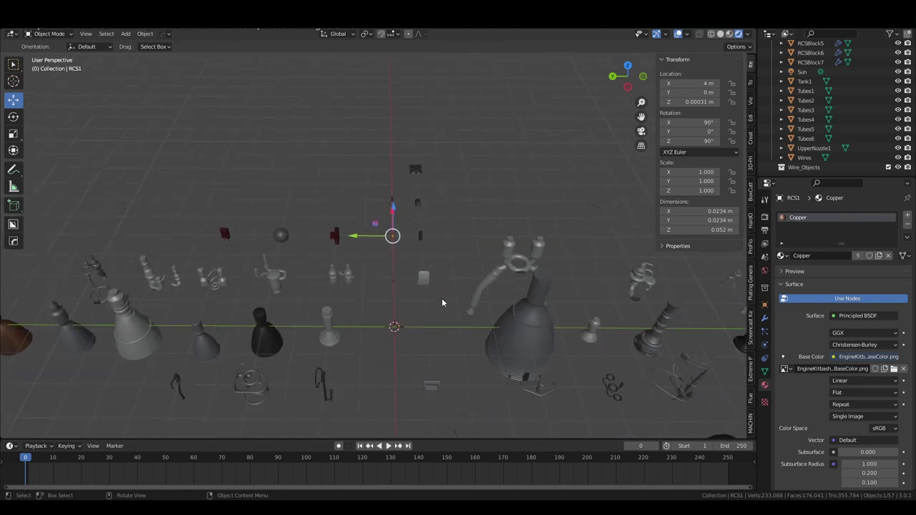
shift+middle_drag(442, 302, 418, 227)
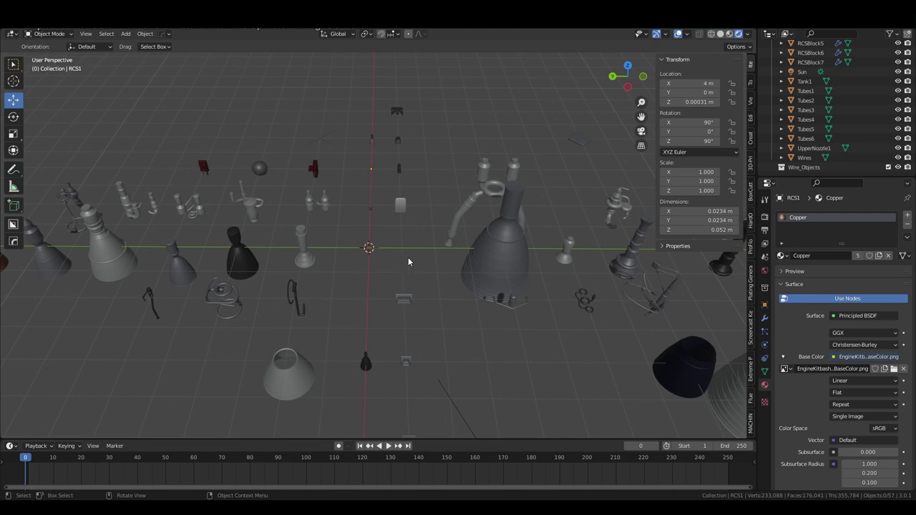
middle_drag(408, 259, 481, 284)
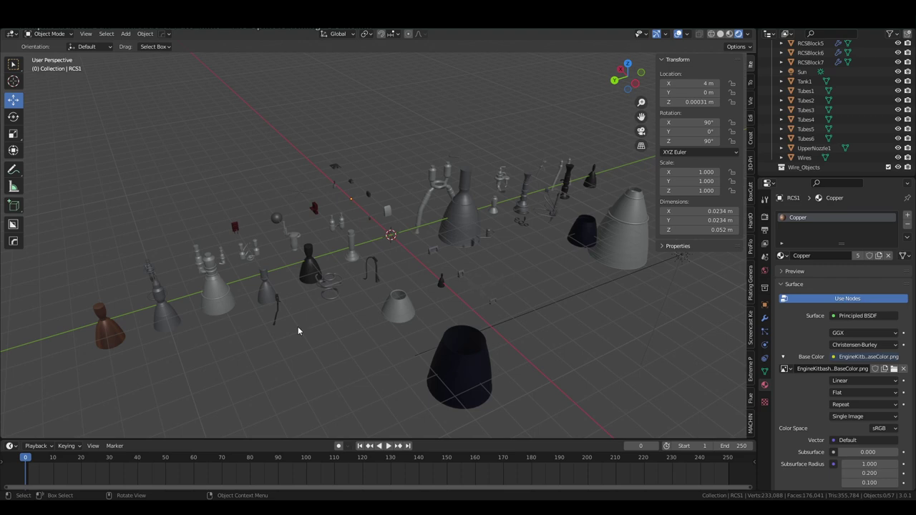
scroll(475, 304, down, 2)
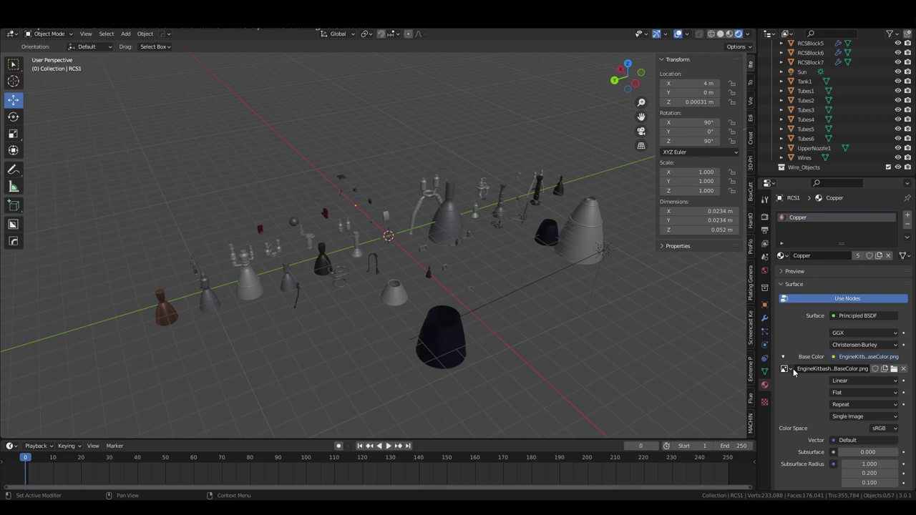
Review the surface settings of the Copper material on RCS1.
scroll(852, 378, down, 1)
scroll(852, 378, down, 12)
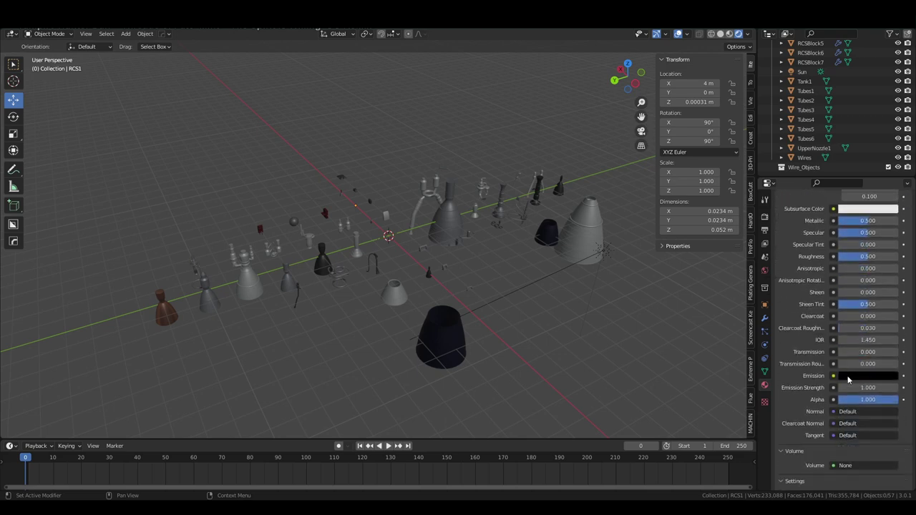
scroll(867, 370, up, 7)
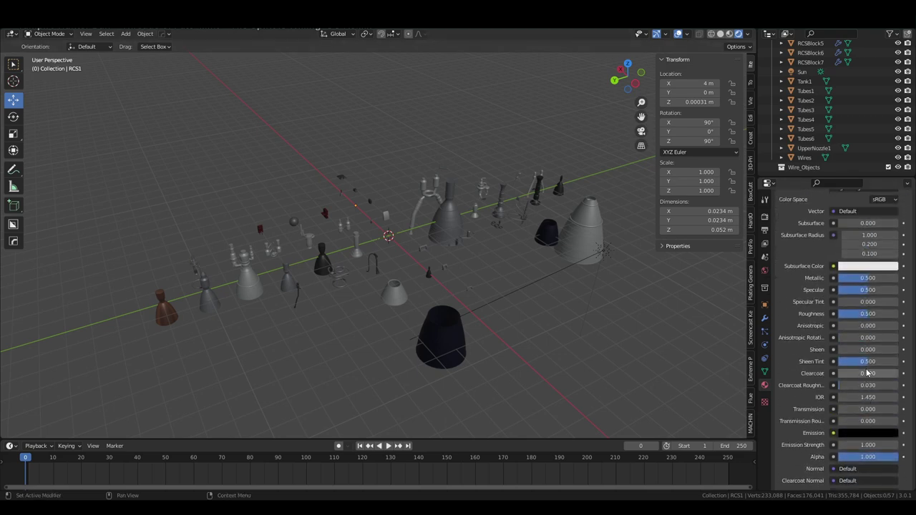
scroll(867, 370, up, 5)
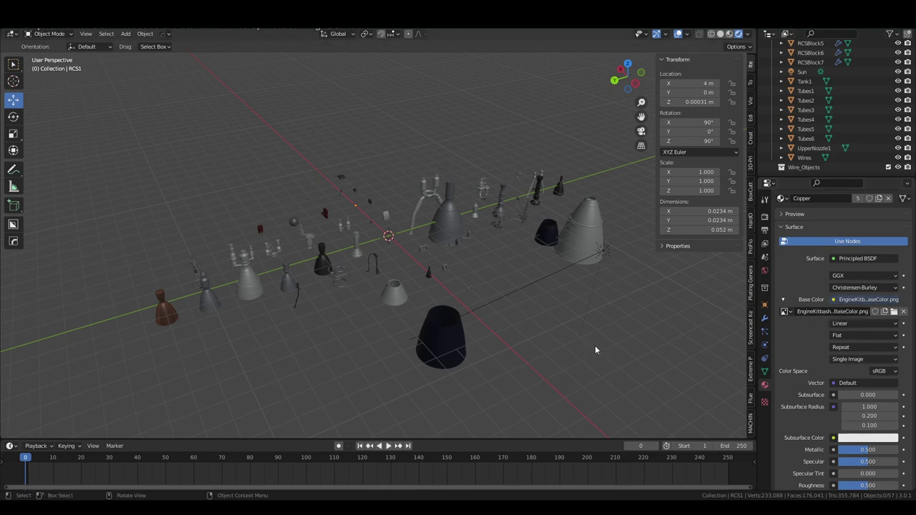
scroll(595, 345, up, 3)
scroll(595, 345, down, 3)
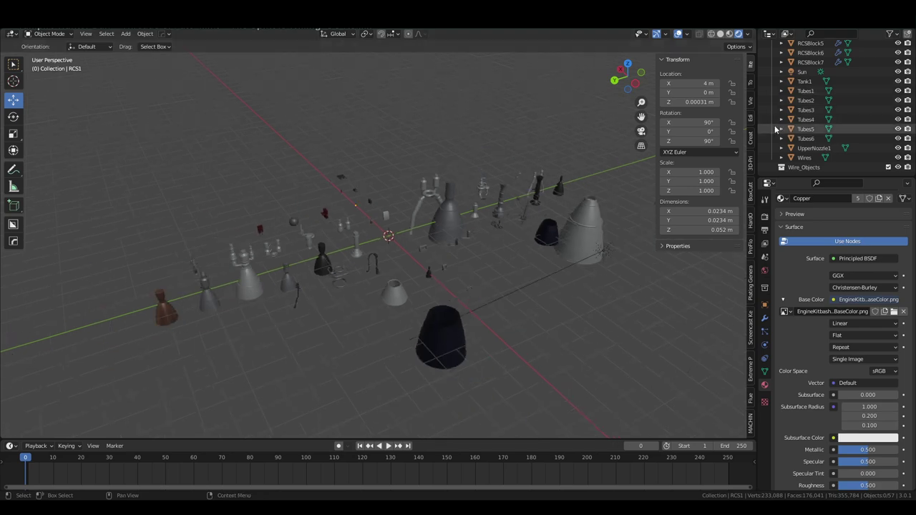
Locate the chamber parts in the scene's object list by selecting Chamber1 and Chamber12.
scroll(795, 107, up, 10)
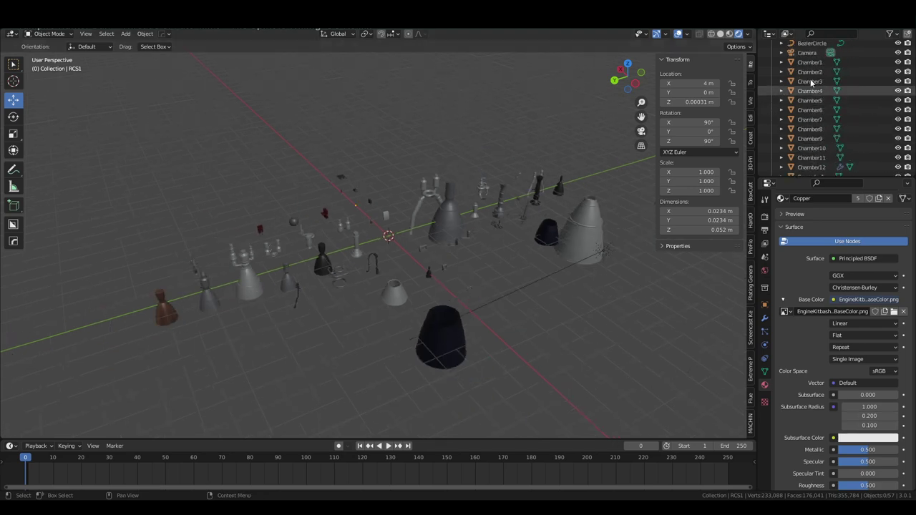
scroll(811, 76, up, 2)
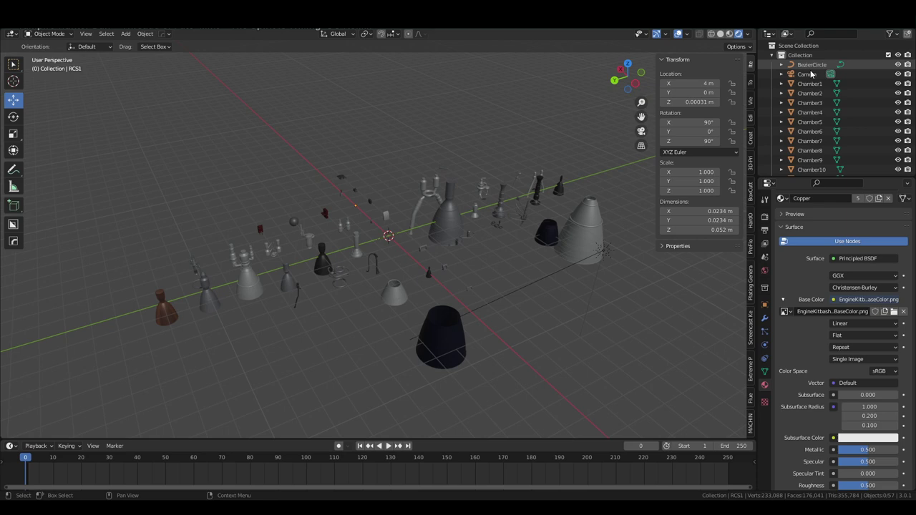
scroll(811, 75, down, 2)
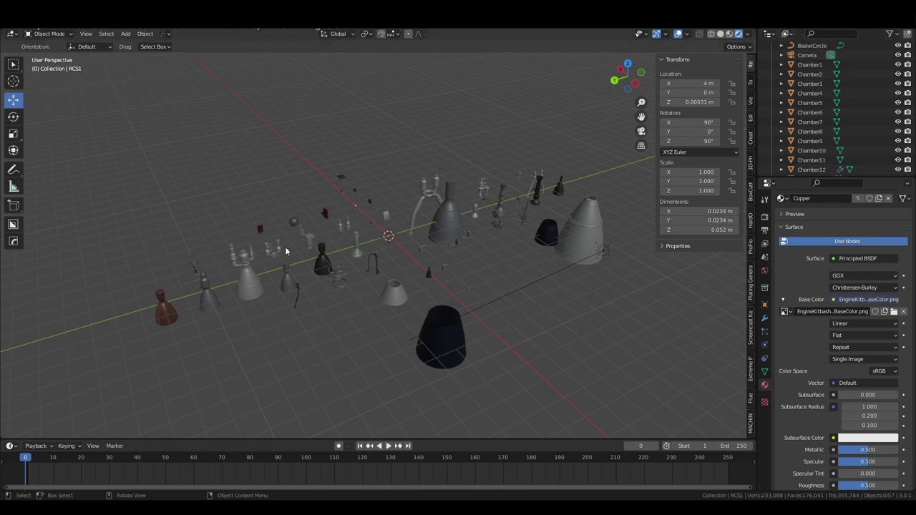
click(810, 64)
scroll(811, 93, down, 4)
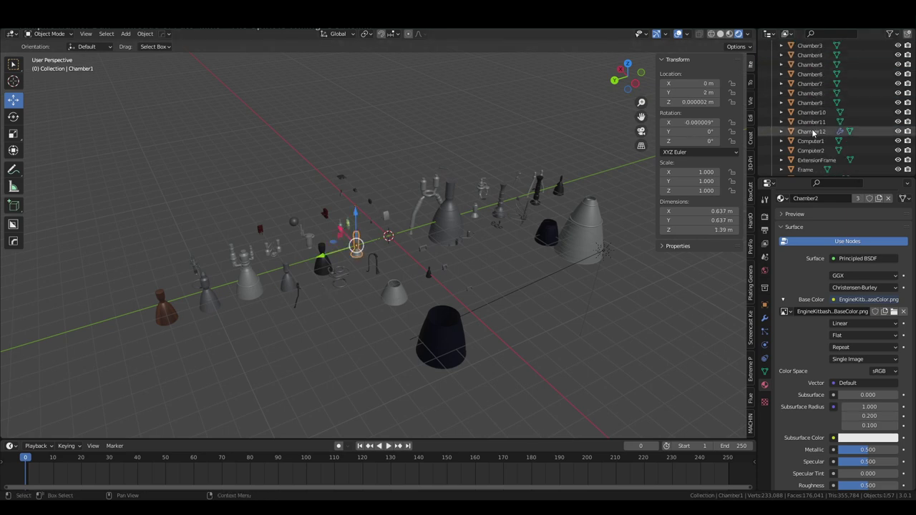
click(813, 132)
scroll(812, 131, down, 2)
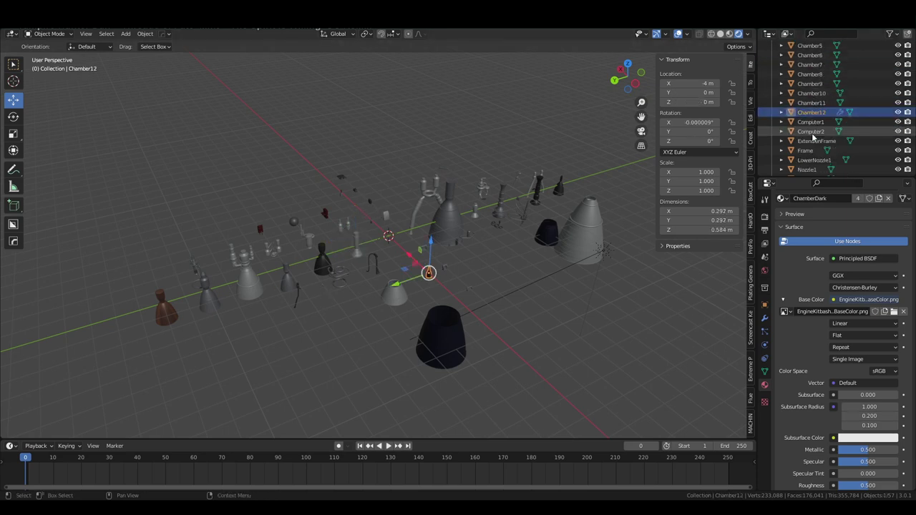
Select Computer1, Computer2, ExtensionFrame and Frame in the object list to locate them in the scene.
click(811, 122)
click(811, 132)
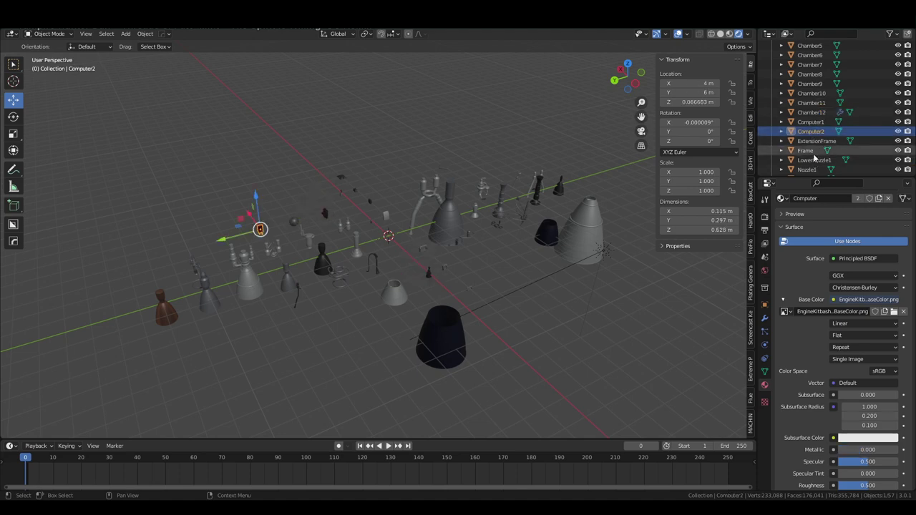
click(815, 141)
scroll(813, 140, down, 4)
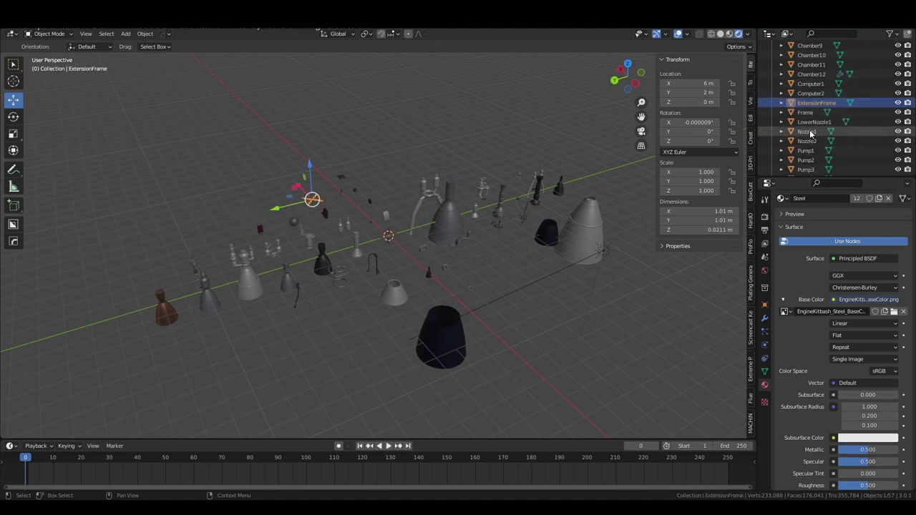
click(807, 112)
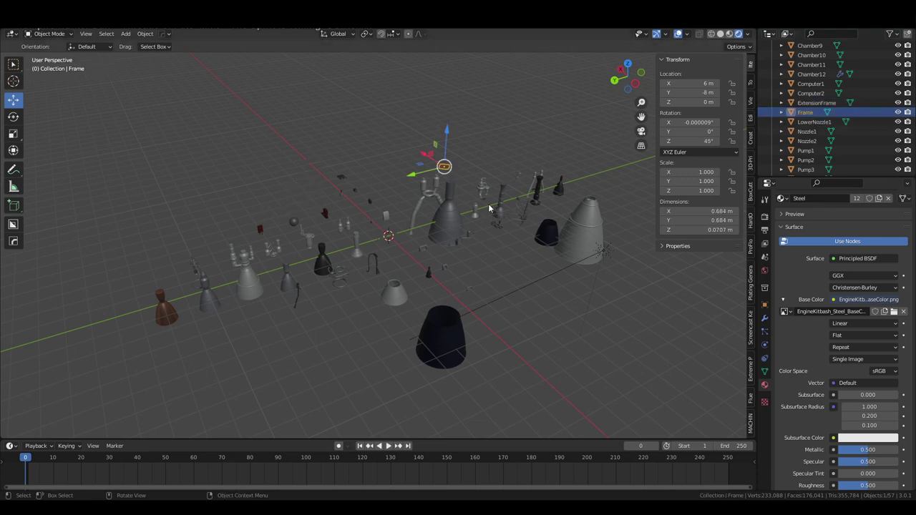
Select LowerNozzle1, Nozzle1, Nozzle2 and Pump1 in the object list to locate each part in the scene.
click(816, 123)
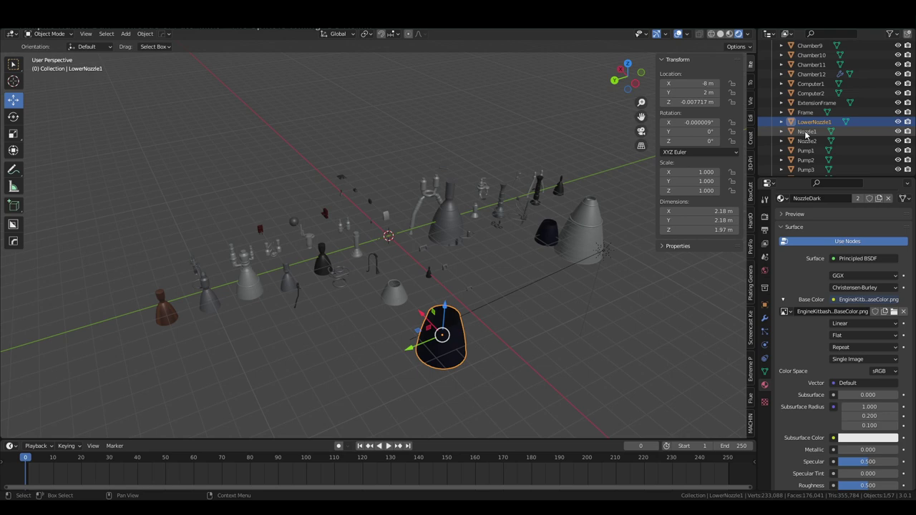
click(807, 132)
click(807, 141)
click(807, 151)
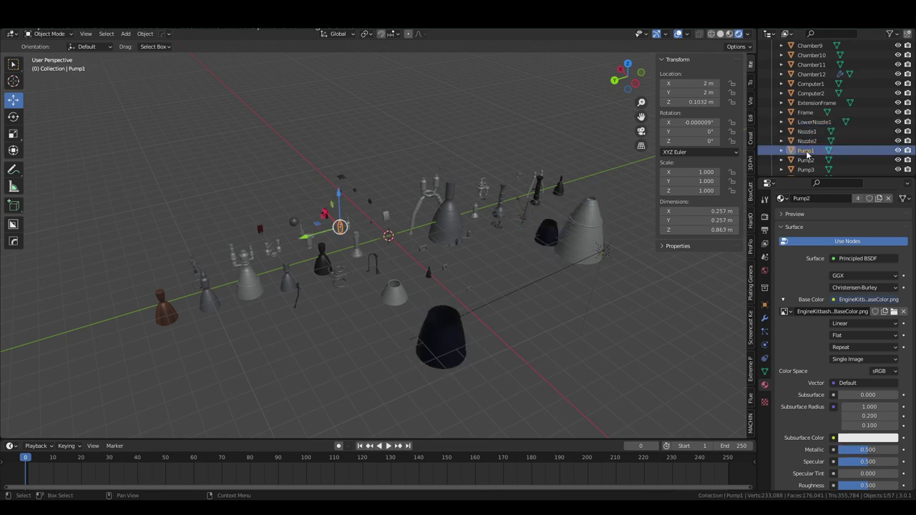
scroll(808, 153, down, 5)
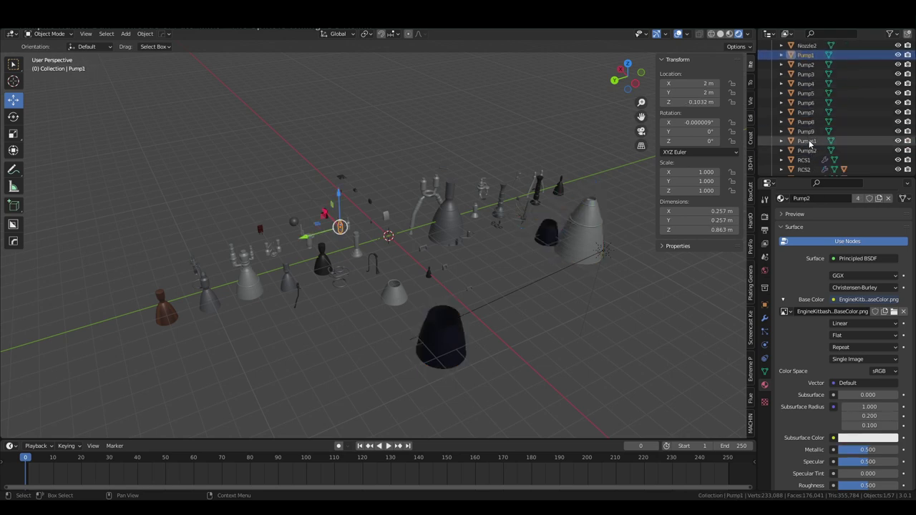
Select Pumps2 and RCS1 in the object list to locate both parts in the scene.
click(809, 151)
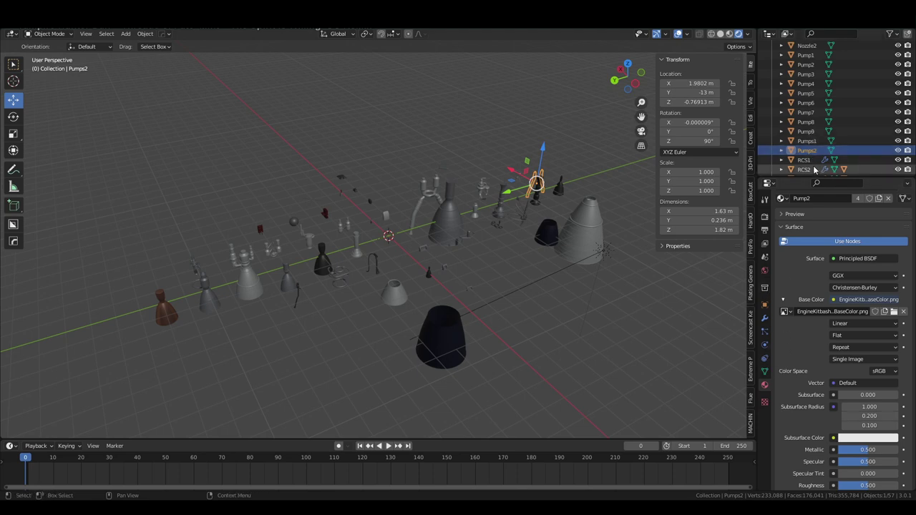
scroll(807, 139, down, 1)
click(805, 140)
scroll(810, 129, down, 4)
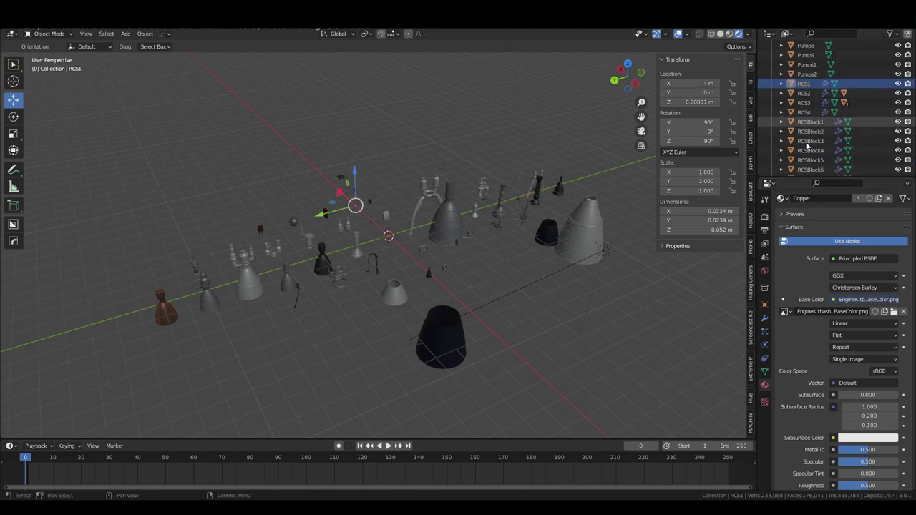
Locate the RCS block parts in the scene by selecting RCSBlock5 and RCSBlock7 in the object list.
click(814, 112)
click(812, 141)
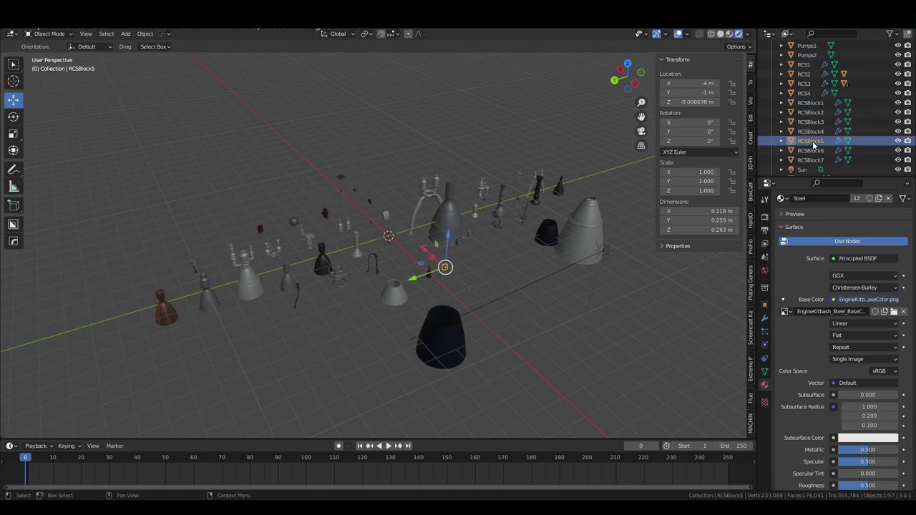
click(811, 160)
scroll(813, 166, down, 2)
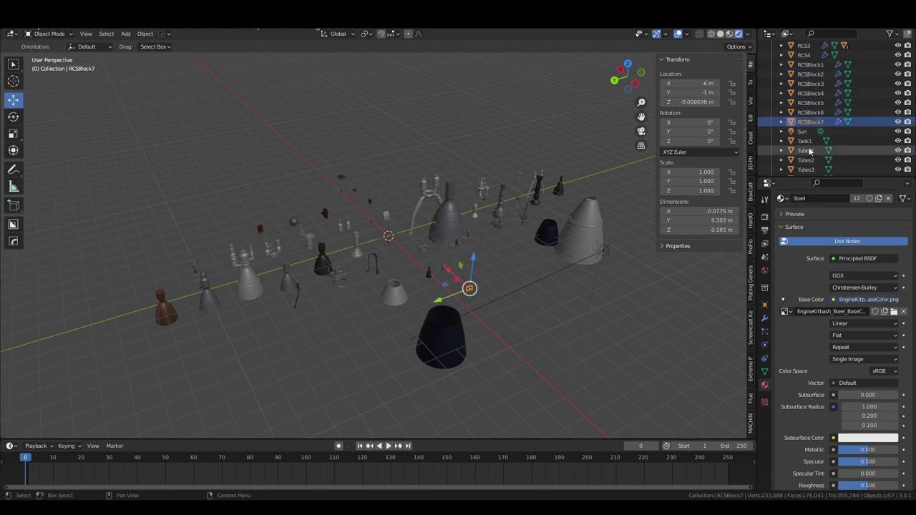
Select Tank1 and Tubes1 in the object list to find the tank and the first tube part in the scene.
click(807, 141)
scroll(809, 147, down, 1)
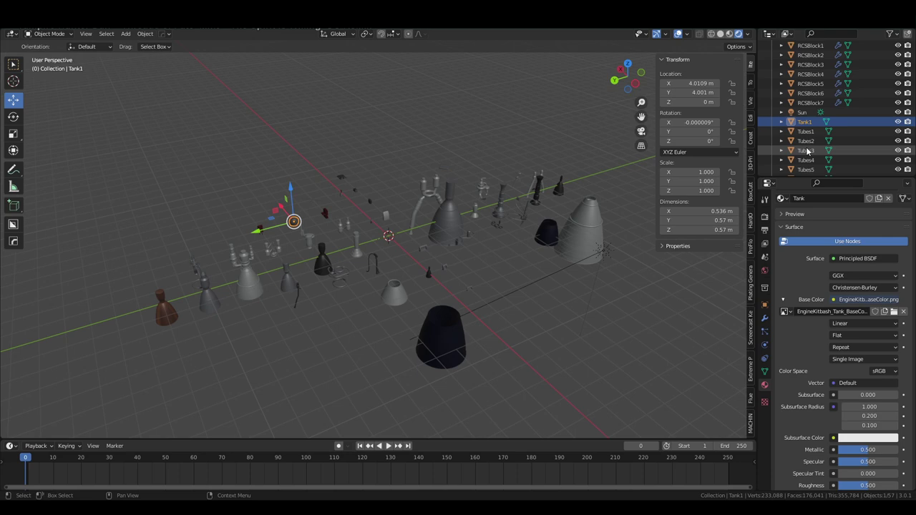
click(806, 132)
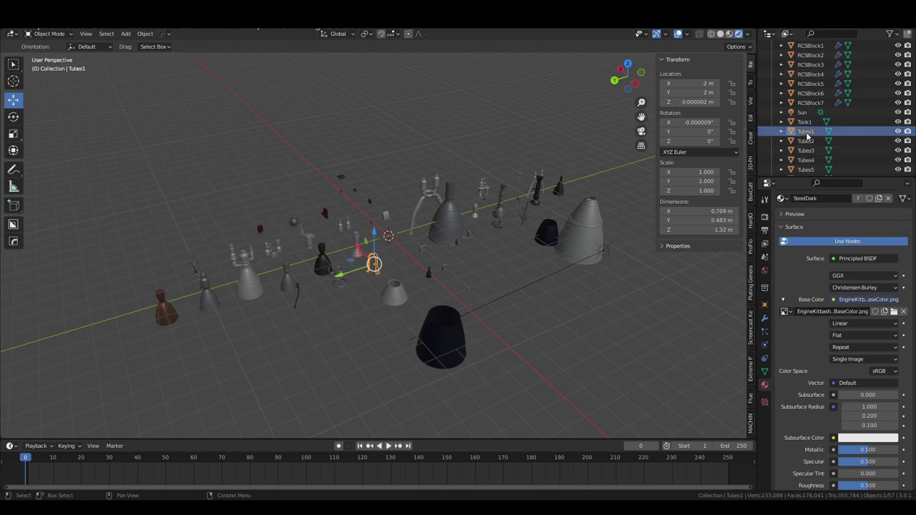
scroll(802, 147, down, 2)
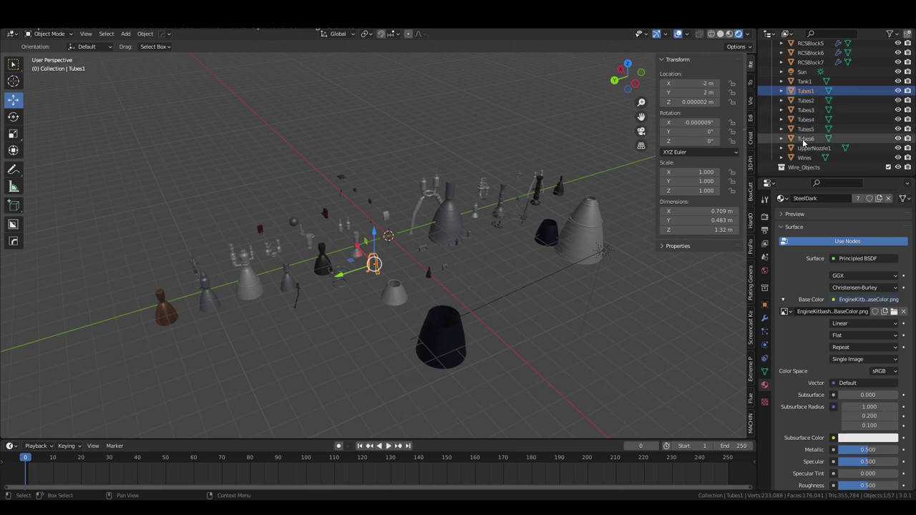
Locate the last listed parts in the scene by selecting Tubes6, UpperNozzle1 and Wires.
click(807, 138)
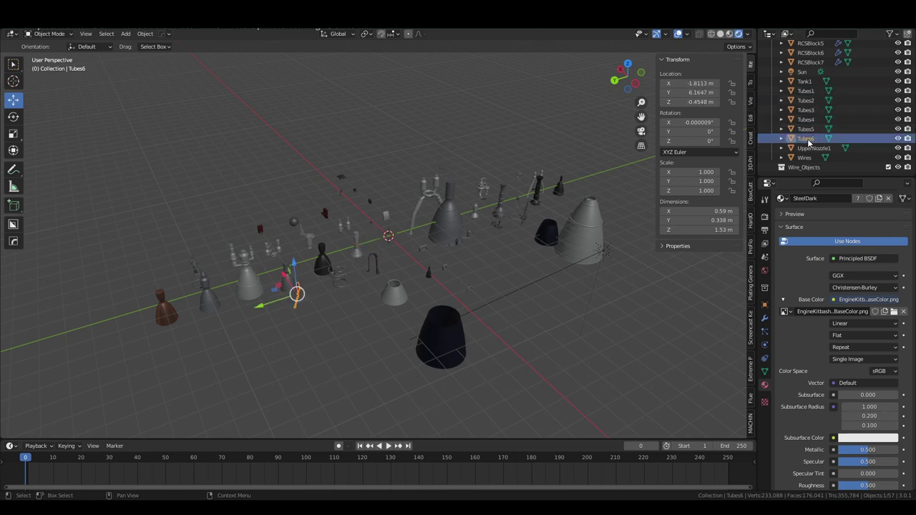
click(813, 148)
click(805, 158)
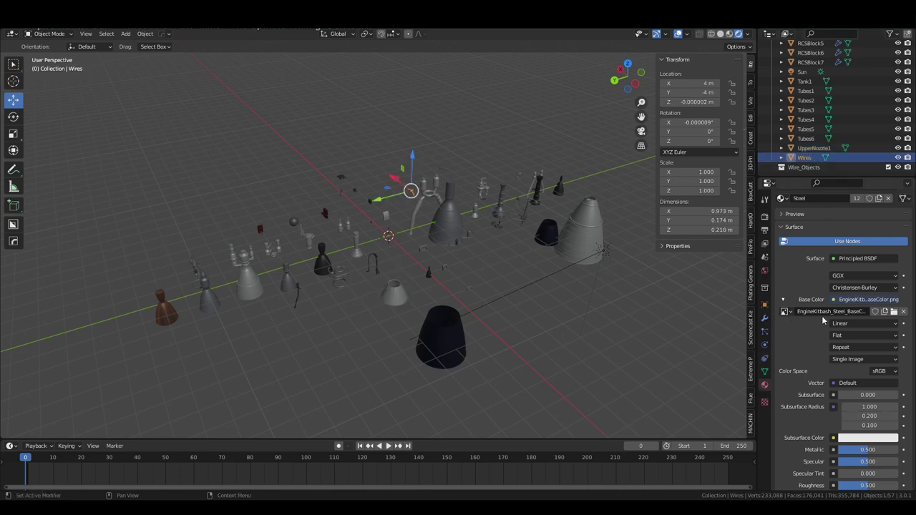
Select Pump1 in the object list again and look over the names of the pump parts below it.
scroll(824, 320, up, 3)
scroll(807, 111, up, 5)
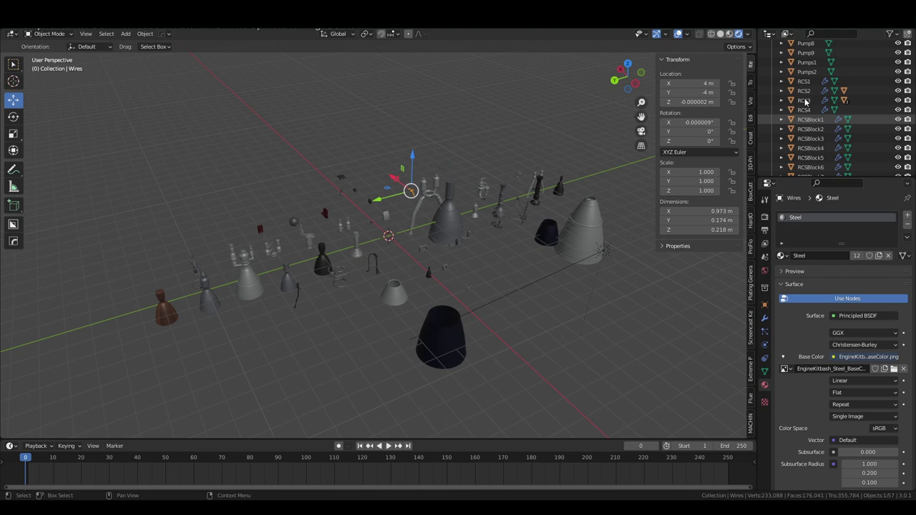
scroll(806, 107, up, 10)
click(809, 166)
scroll(813, 153, down, 3)
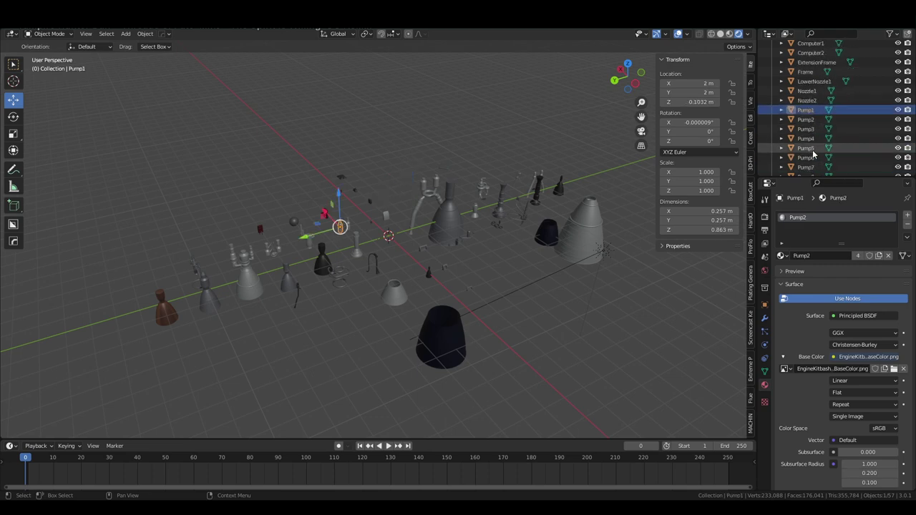
scroll(813, 153, down, 2)
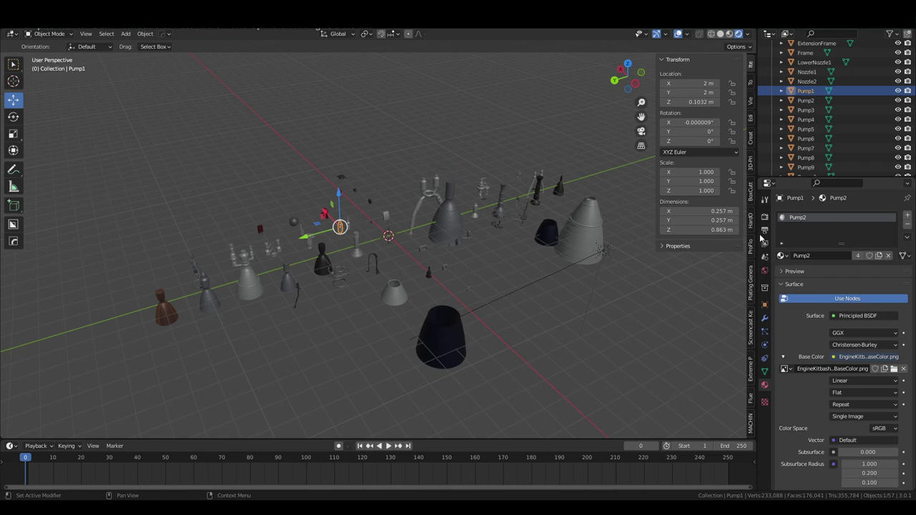
Examine the complete layout of engine kit parts in the scene from several angles and distances.
middle_drag(597, 282, 593, 286)
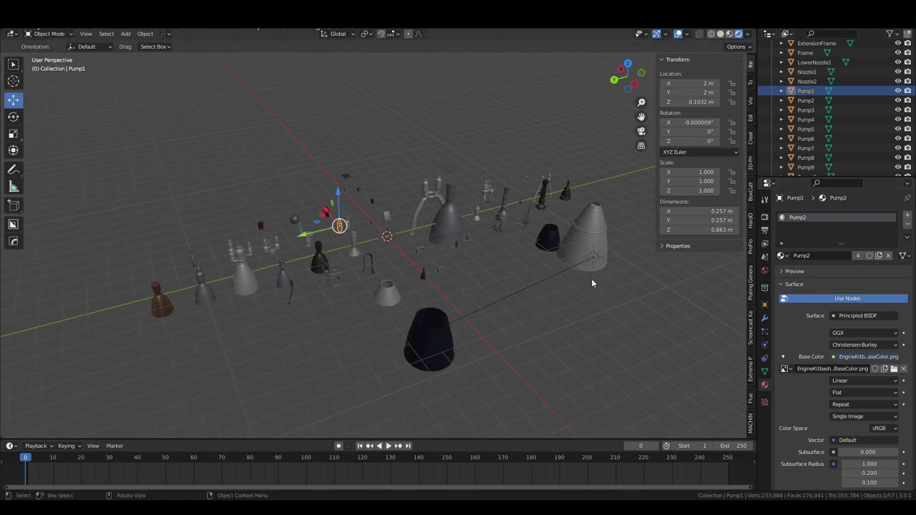
scroll(591, 278, up, 1)
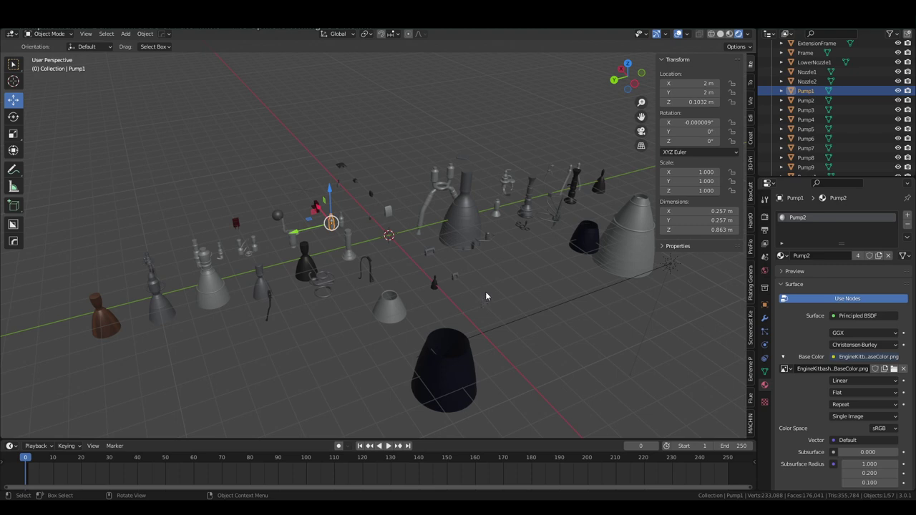
scroll(506, 294, down, 3)
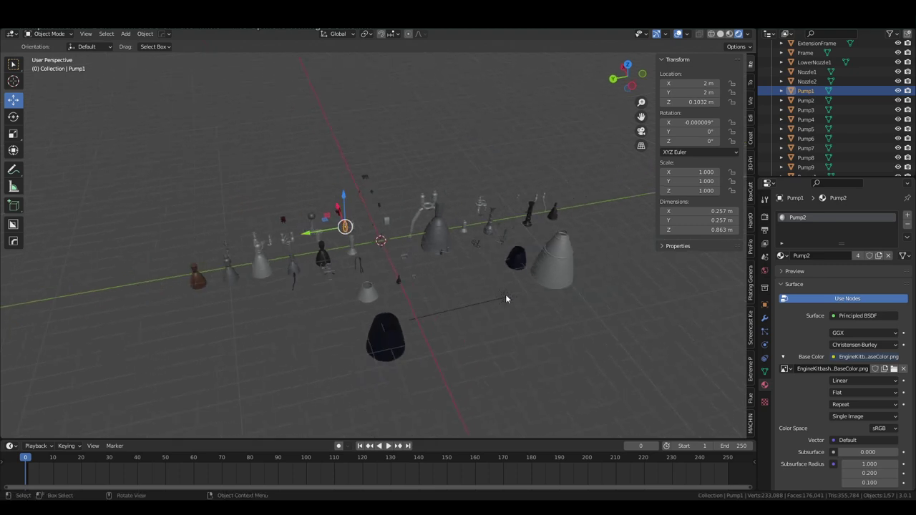
scroll(505, 295, up, 2)
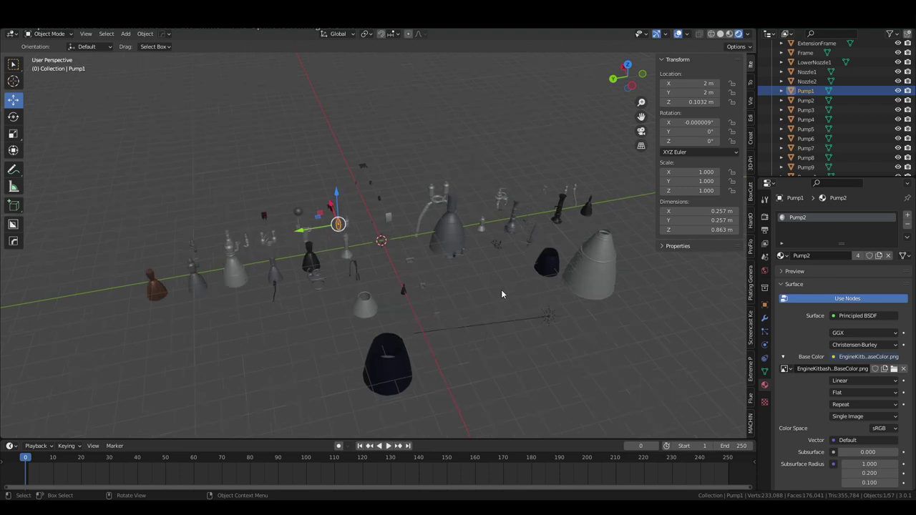
scroll(501, 293, up, 1)
scroll(499, 293, down, 1)
middle_drag(491, 307, 506, 301)
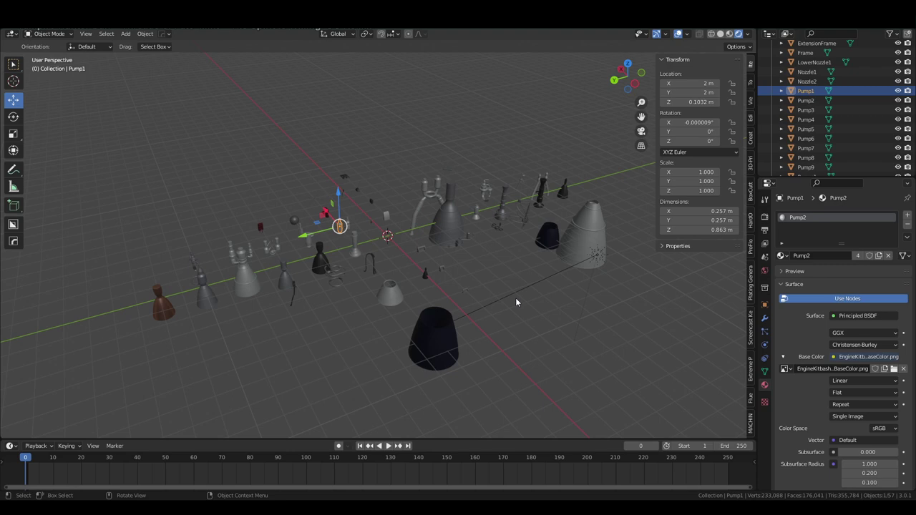
mouse_move(516, 302)
middle_down()
mouse_move(528, 299)
mouse_move(520, 297)
middle_up()
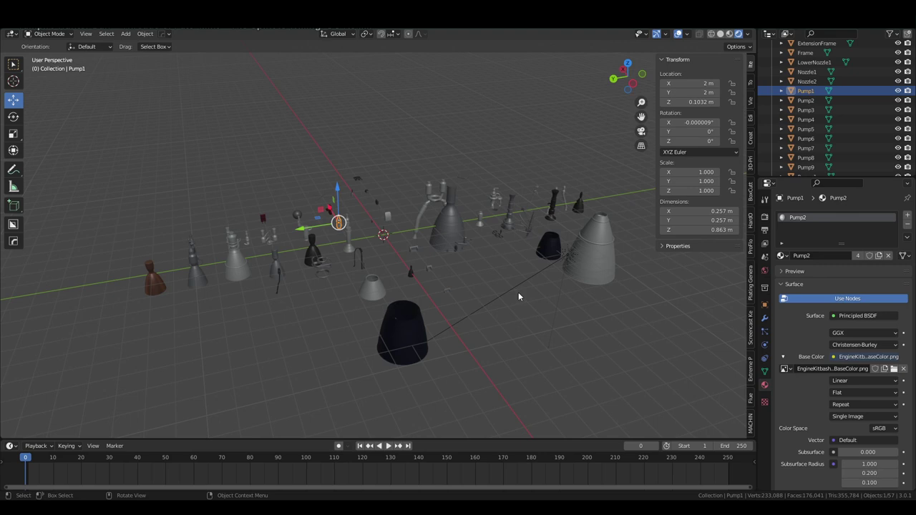
mouse_move(518, 292)
middle_down()
mouse_move(499, 298)
mouse_move(522, 305)
middle_up()
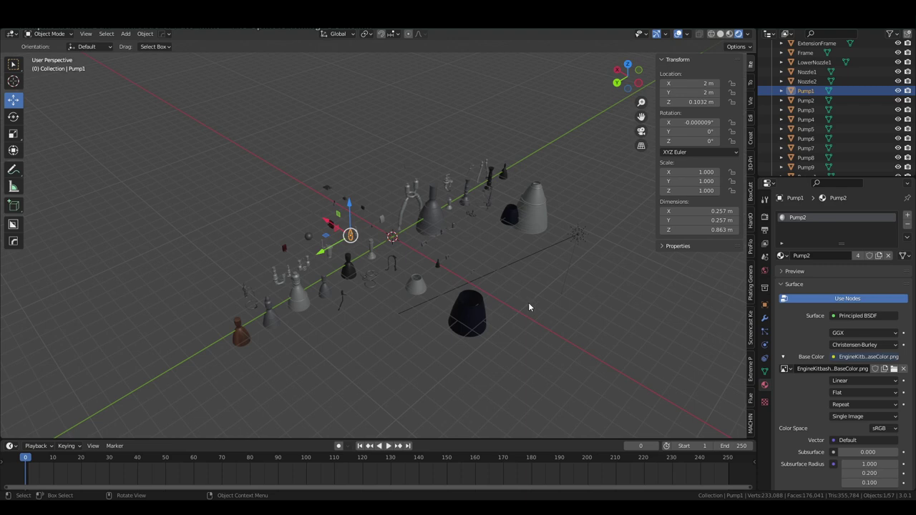
scroll(528, 307, up, 2)
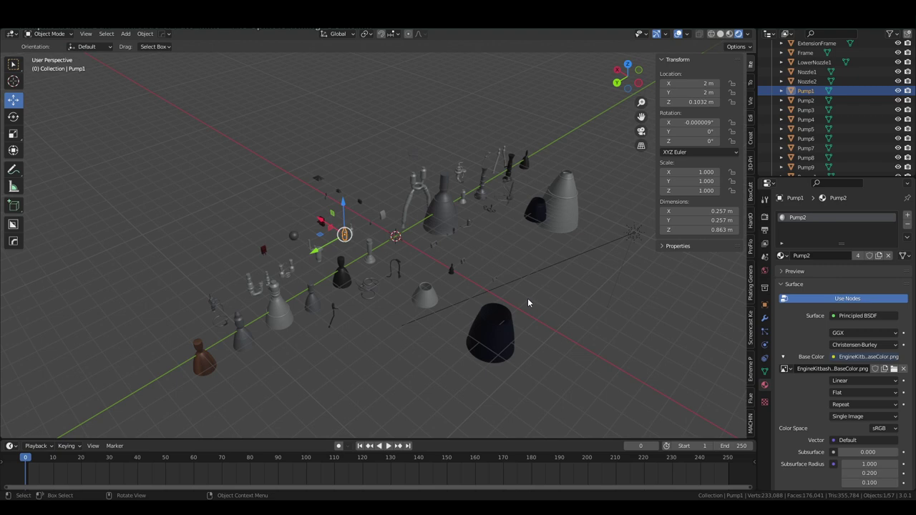
middle_drag(527, 298, 509, 289)
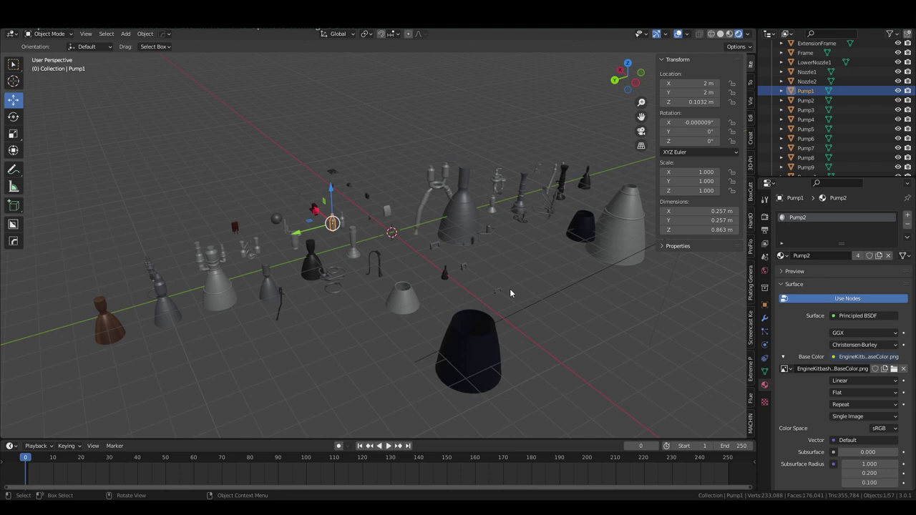
middle_drag(510, 288, 556, 296)
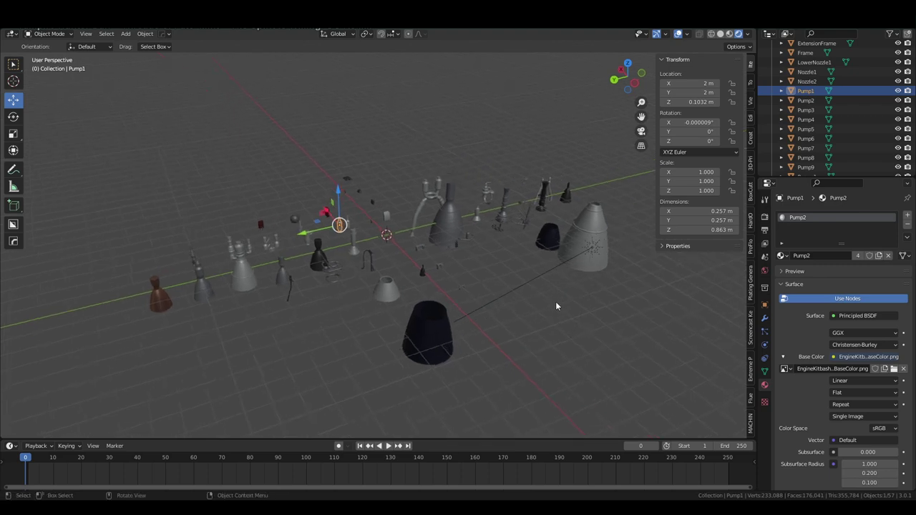
scroll(556, 306, up, 1)
scroll(556, 306, down, 1)
middle_drag(548, 307, 582, 295)
Deselect Pump1 and view the whole kit layout with no part selected.
click(575, 300)
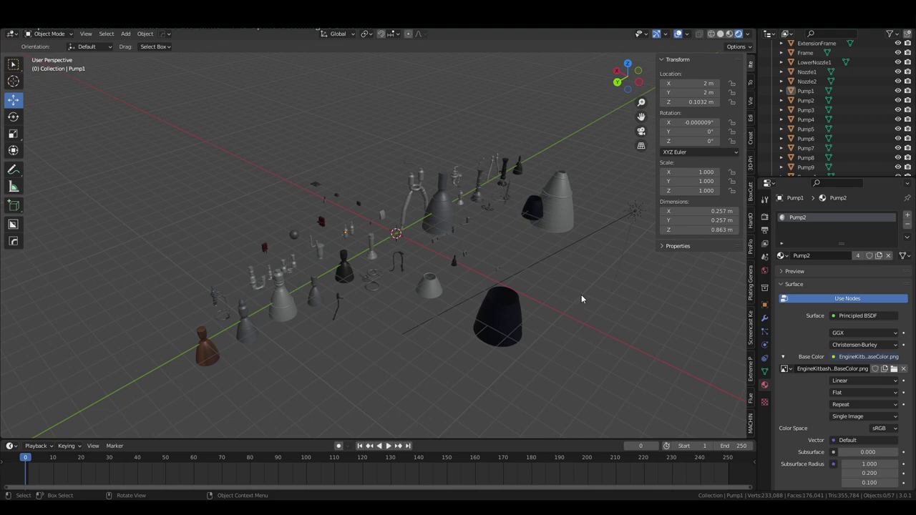
middle_drag(581, 299, 541, 319)
scroll(562, 304, up, 2)
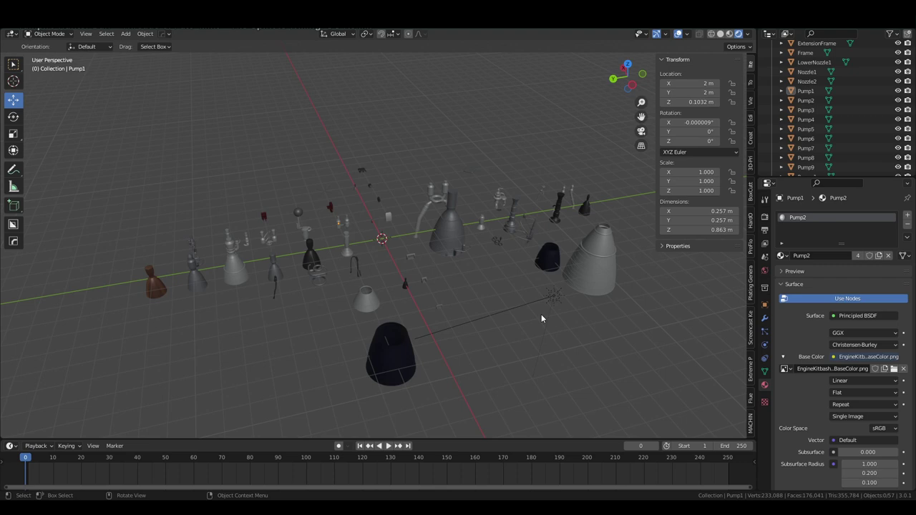